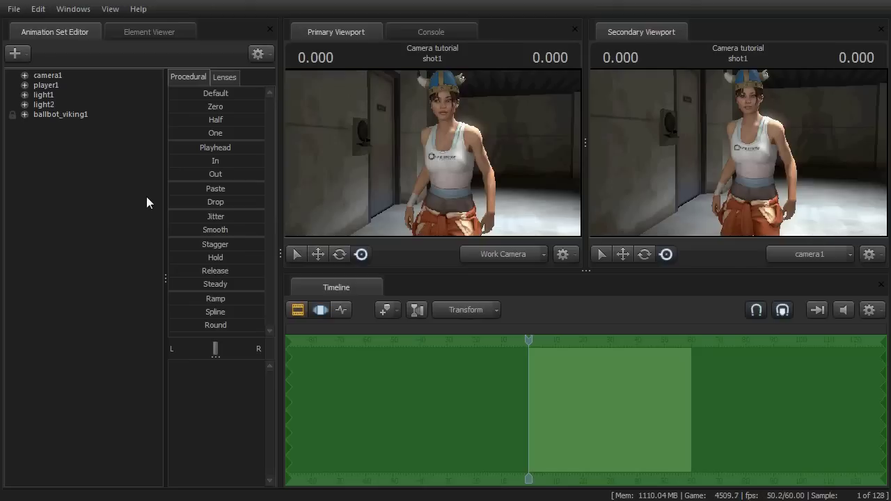
Pull the work camera back to examine camera1's frustum and position relative to the character.
mouse_move(429, 154)
left_mouse_down()
mouse_move(451, 158)
mouse_move(435, 153)
left_mouse_up()
key("s")
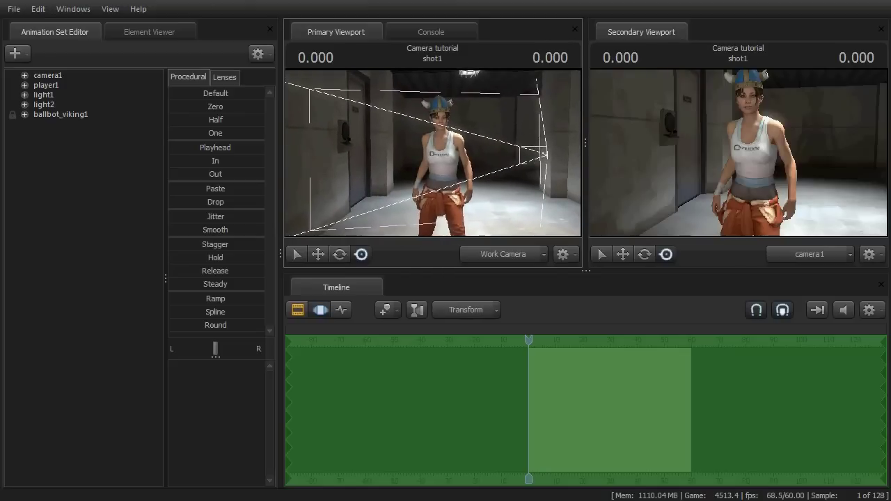
key("a")
key("d")
left_click_drag(434, 153, 428, 153)
key("x")
key("z")
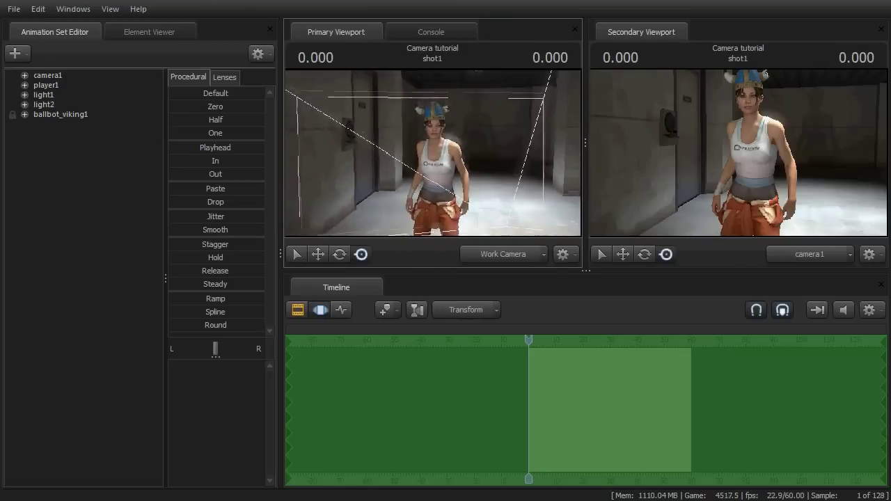
left_click_drag(333, 179, 334, 179)
Expand camera1's controls and select its transform for editing in the Motion Editor.
left_click(24, 75)
left_click(37, 85)
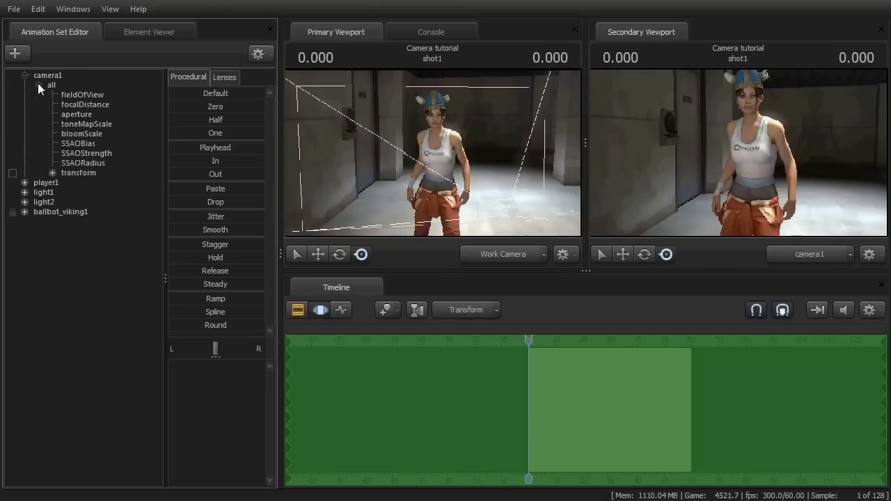
left_click(82, 173)
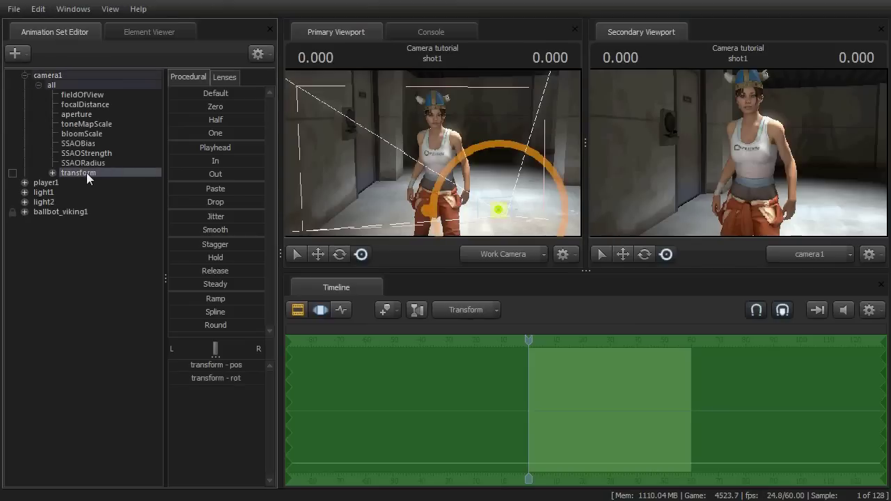
left_click(299, 310)
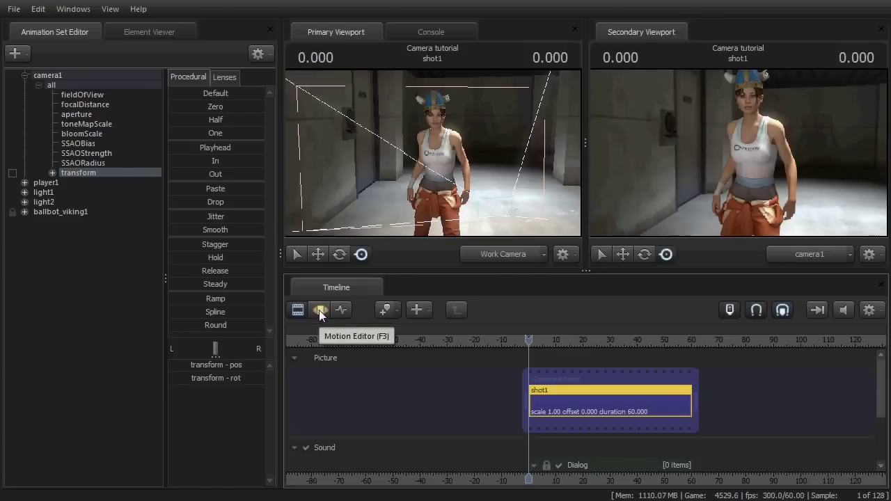
left_click(320, 311)
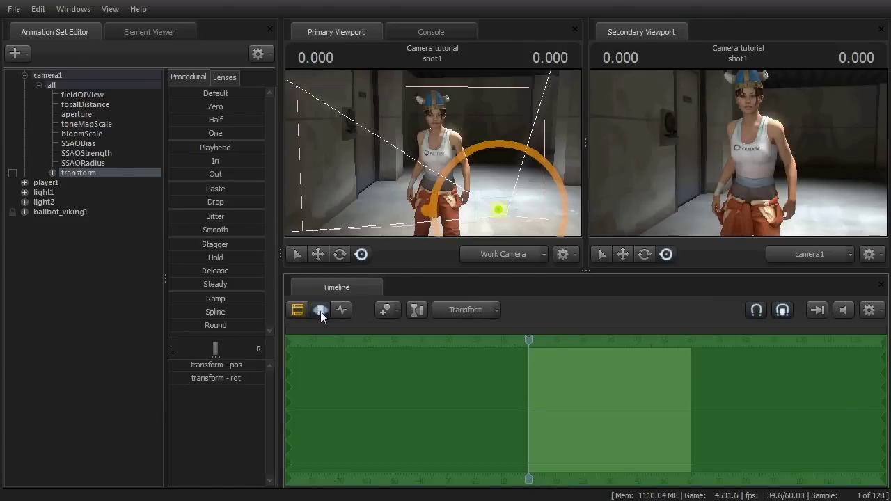
left_click_drag(372, 109, 373, 117)
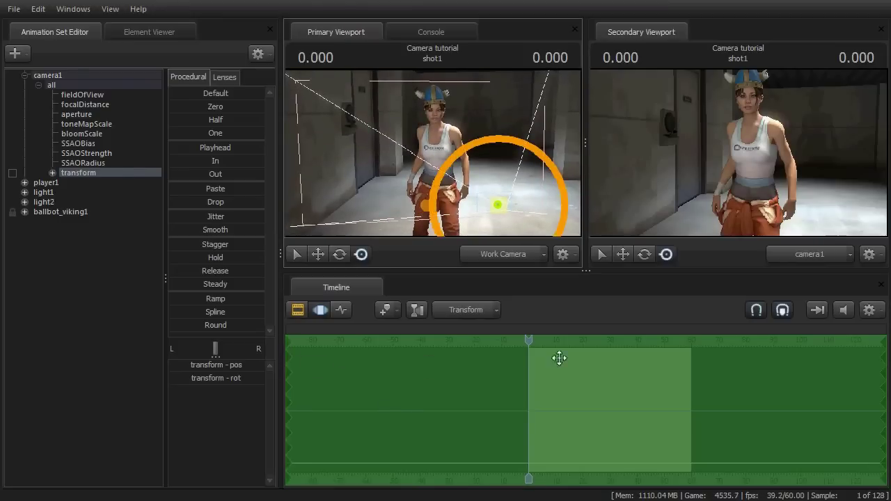
left_click_drag(883, 355, 699, 383)
left_click_drag(299, 372, 524, 383)
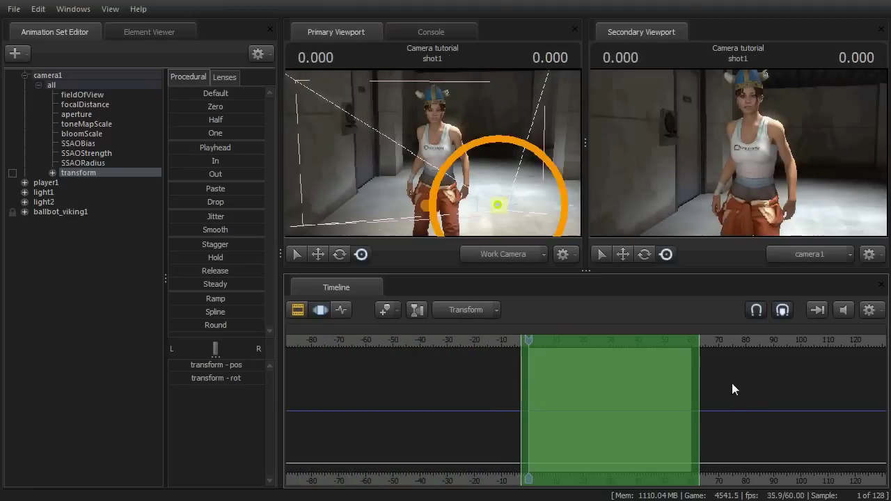
key("ctrl+a")
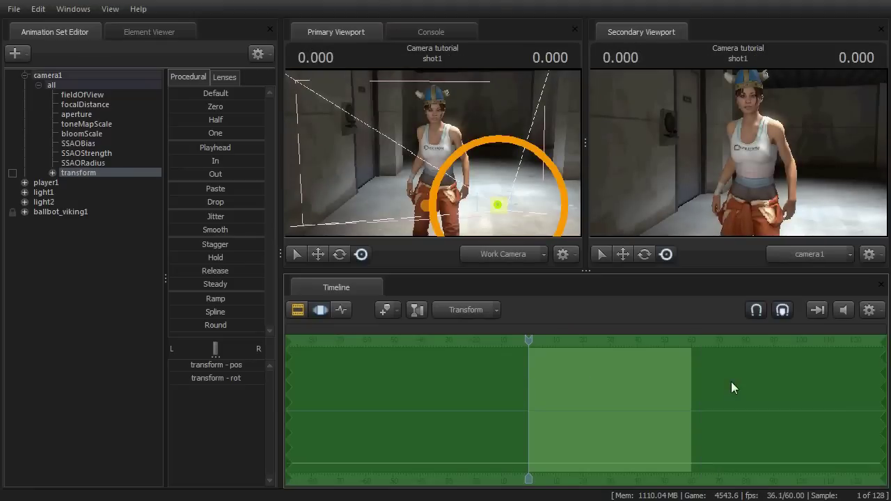
Limit the time selection to just around shot1, about -3 to 63 seconds, and apply Jitter to camera1's transform.
left_click_drag(889, 372, 700, 383)
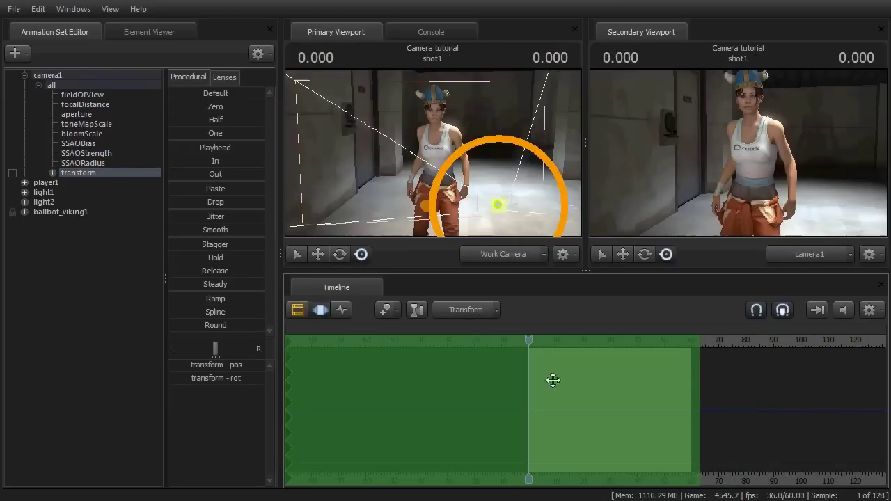
left_click_drag(290, 355, 521, 370)
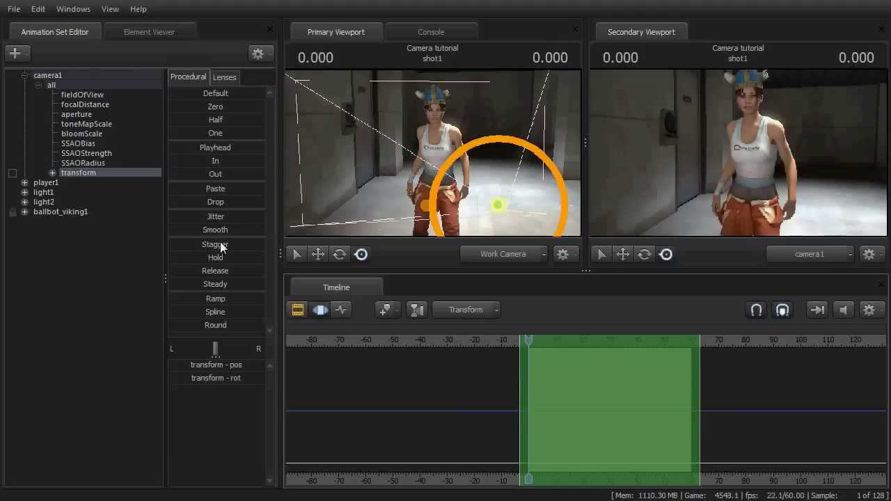
left_click(190, 217)
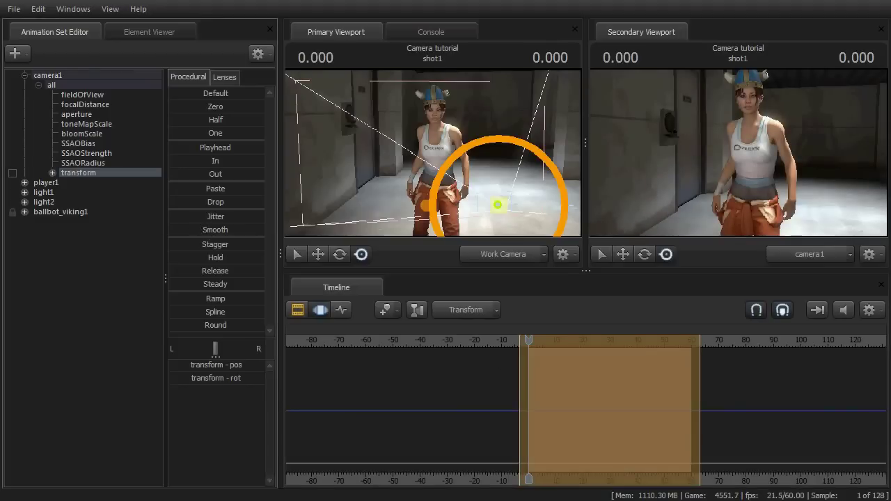
left_click_drag(190, 216, 215, 216)
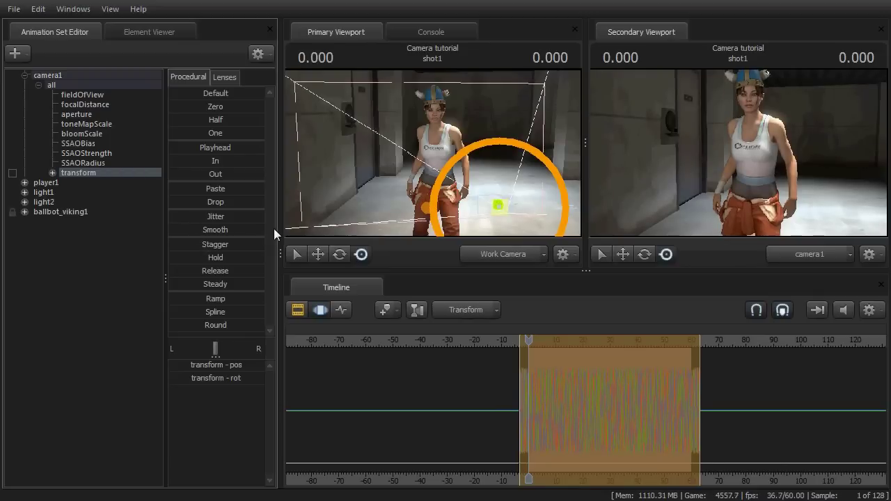
Play the shot back while smoothing camera1's jittered motion, and view the shake from the work camera.
key("space")
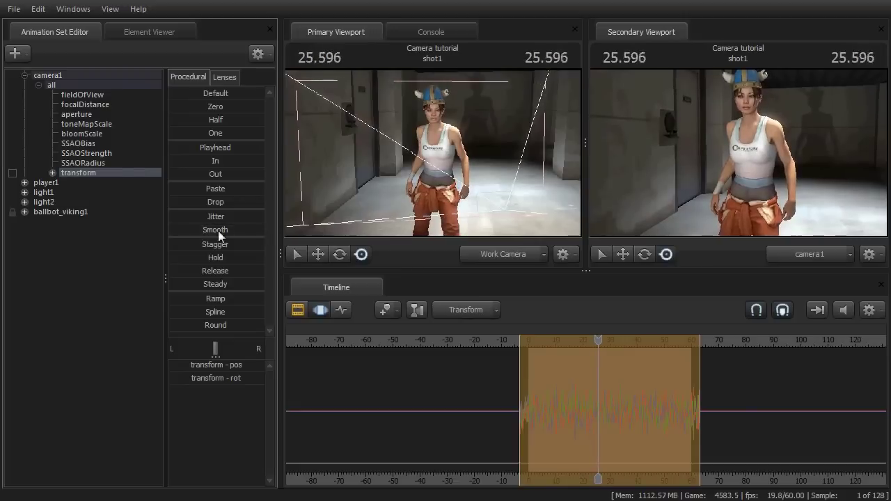
left_click(190, 229)
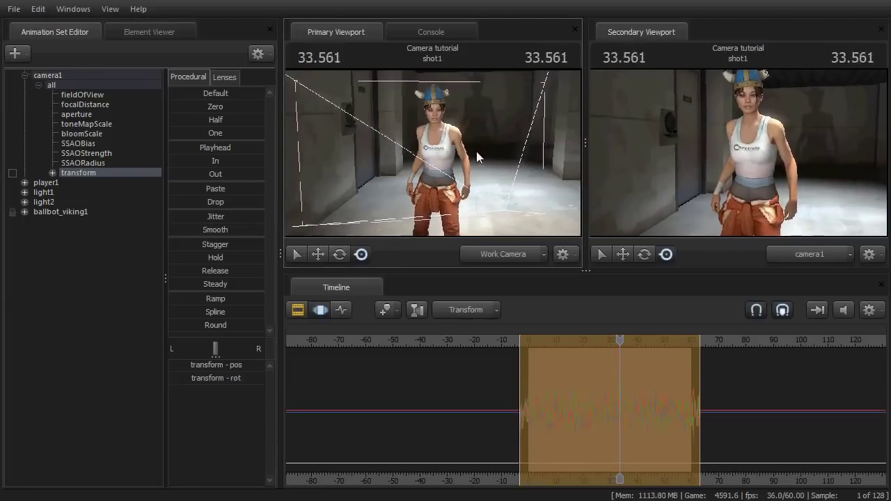
mouse_move(330, 172)
left_mouse_down()
mouse_move(345, 204)
mouse_move(329, 171)
left_mouse_up()
key("w")
left_click_drag(432, 153, 433, 152)
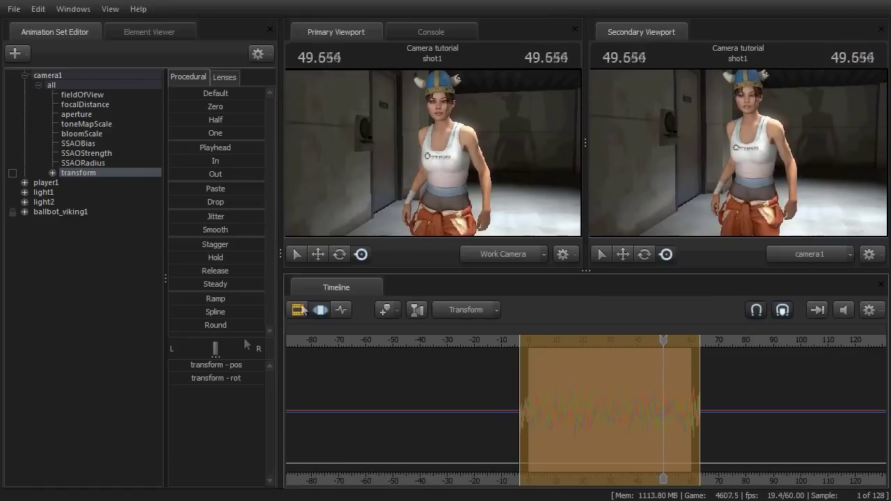
key("space")
Undo the jitter and smoothing on camera1's transform, and collapse camera1's controls in the Clip Editor.
key("ctrl+z")
key("ctrl+z")
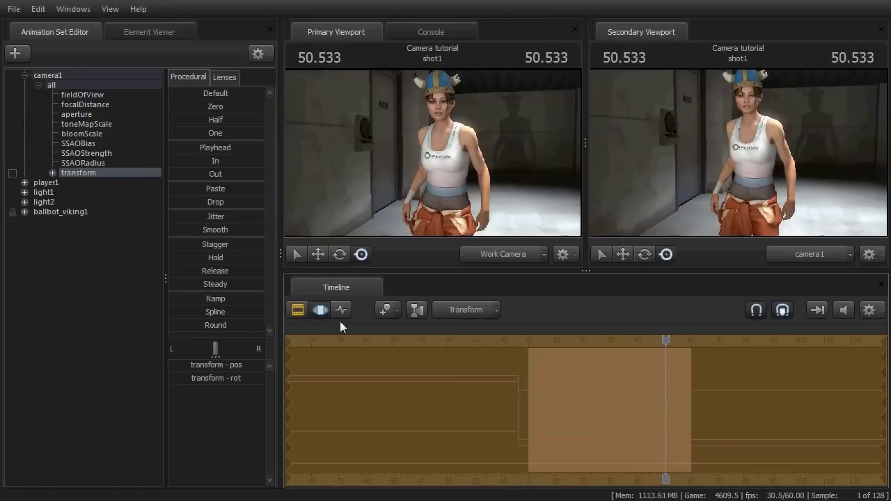
left_click(296, 312)
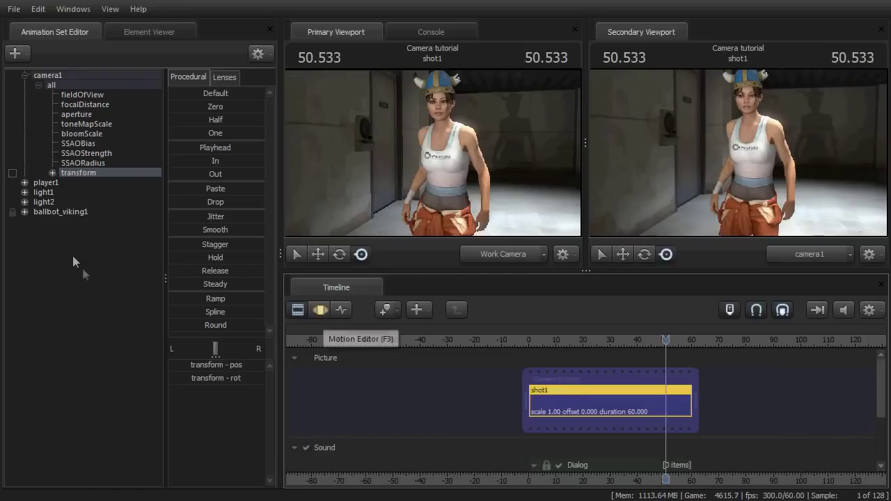
left_click(22, 90)
left_click(38, 84)
left_click(24, 75)
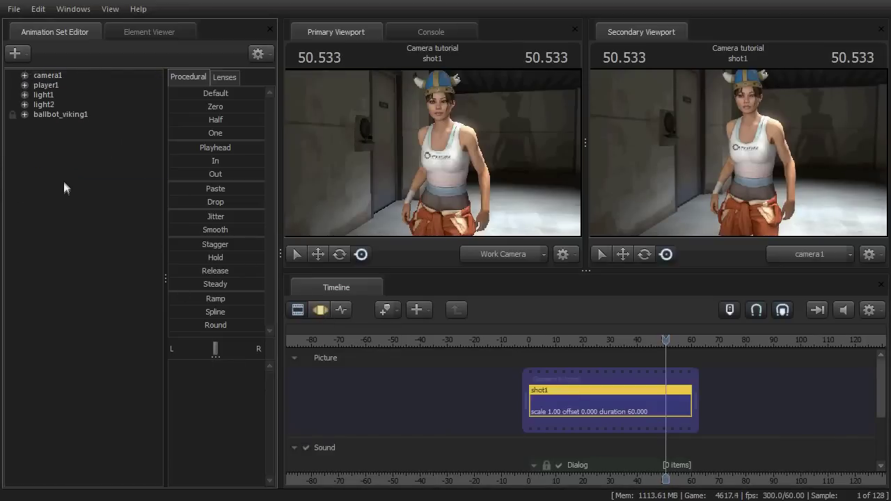
Select camera1's transform in the Motion Editor and fully apply the Out preset over the infinite time selection.
left_click(24, 75)
left_click(38, 85)
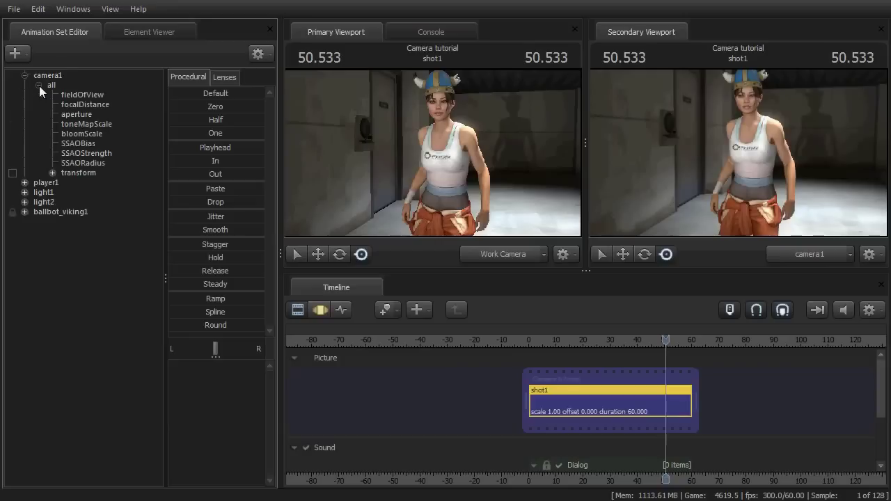
left_click(74, 173)
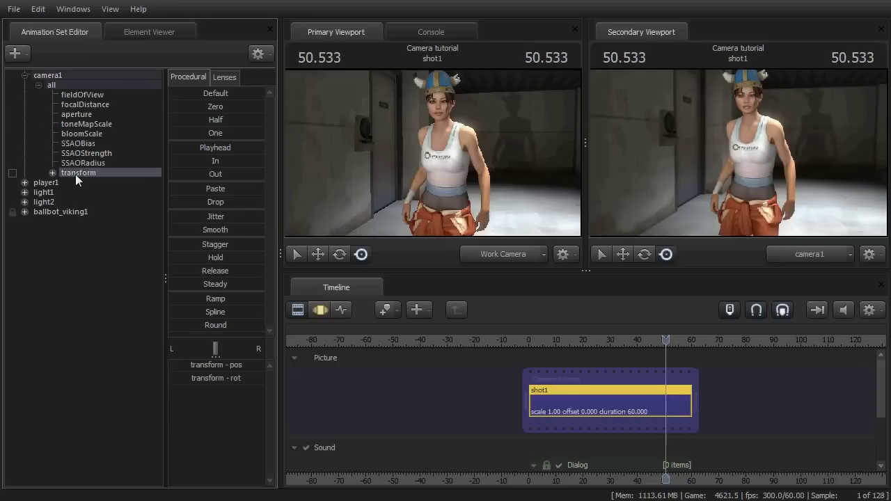
left_click(321, 310)
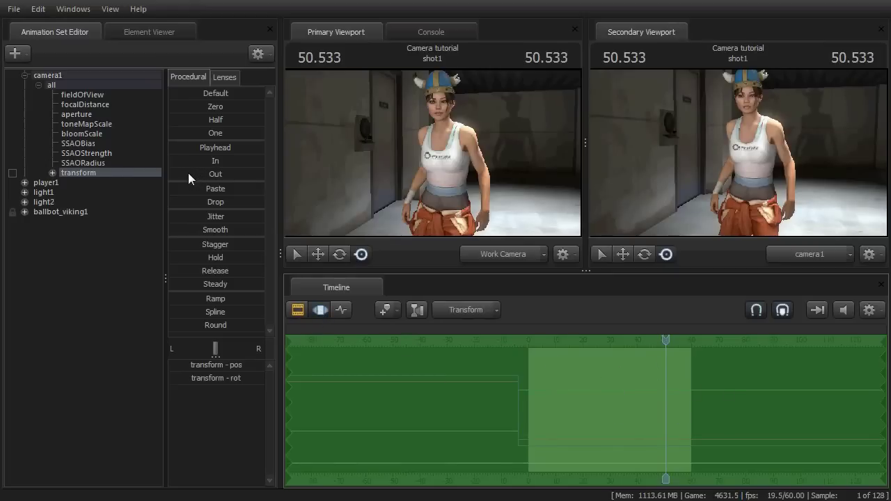
left_click_drag(188, 173, 440, 177)
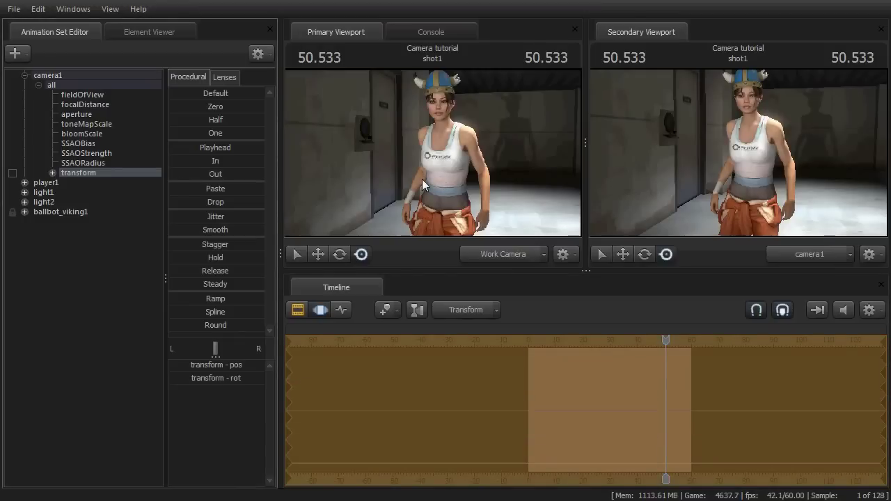
Play the shot briefly to check camera1's motion, and pull the work camera back until camera1 is in view.
key("space")
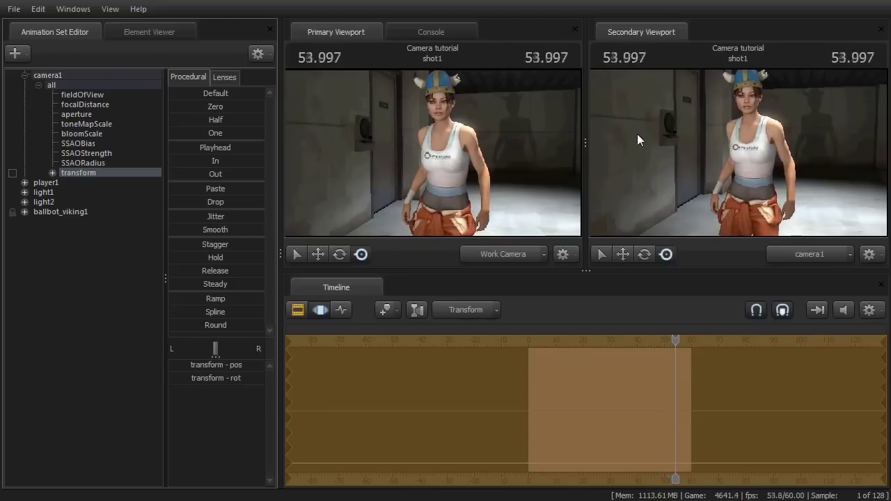
key("s")
mouse_move(370, 131)
left_mouse_down()
mouse_move(390, 130)
mouse_move(380, 131)
left_mouse_up()
key("a")
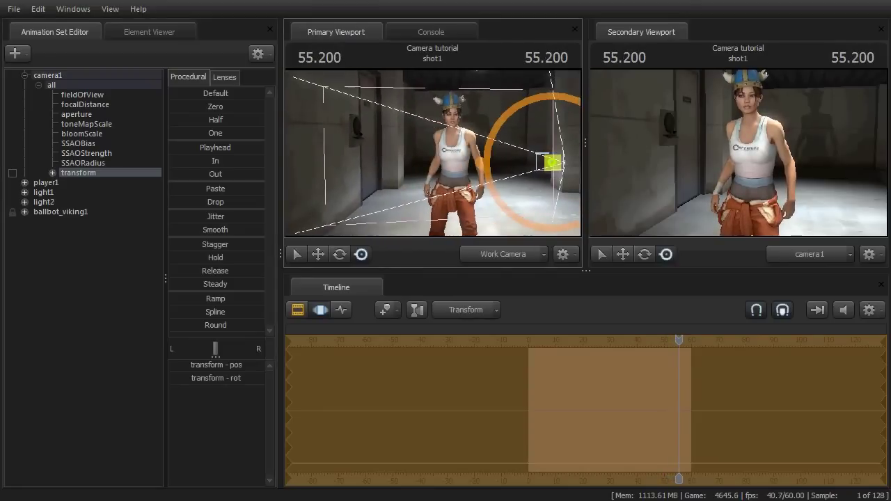
left_click(38, 85)
left_click(24, 76)
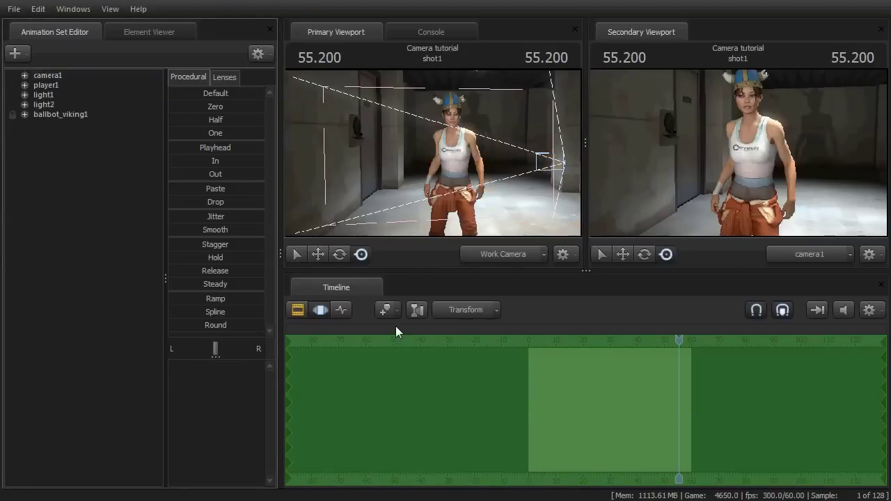
Return the playhead to the start of the shot and reselect camera1's transform control.
key("Home")
left_click(46, 75)
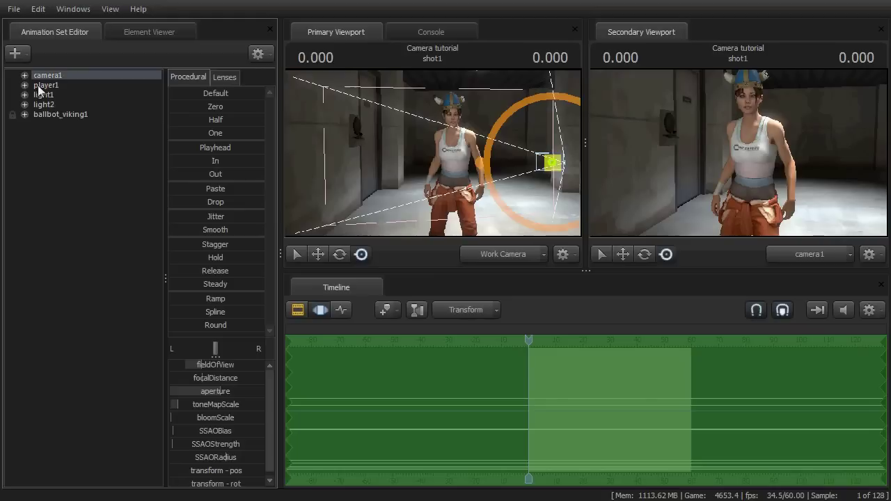
left_click(25, 75)
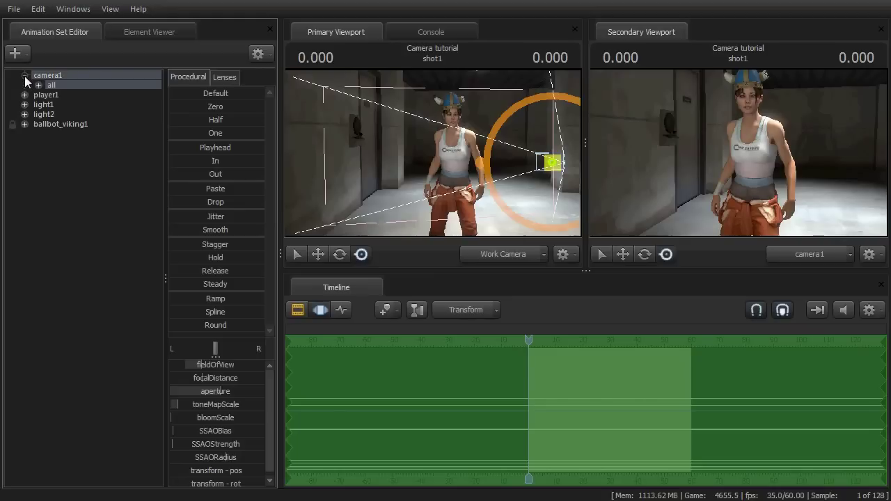
left_click(38, 85)
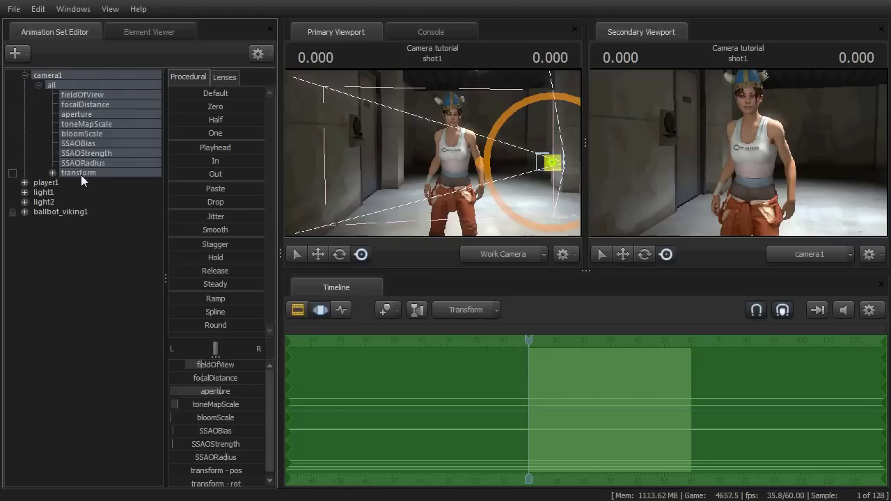
left_click(81, 174)
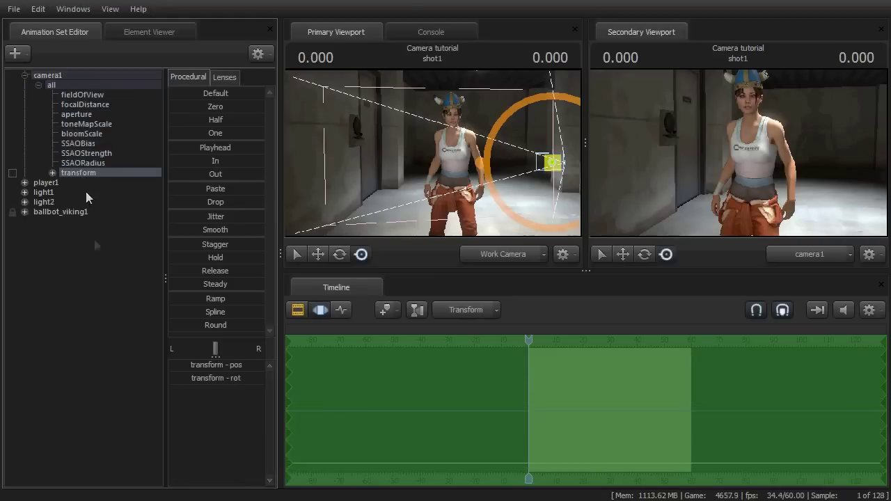
Limit the Motion Editor time selection to slightly beyond both ends of shot1, from about -4 to 63 seconds.
left_click(320, 310)
left_click_drag(289, 354, 518, 367)
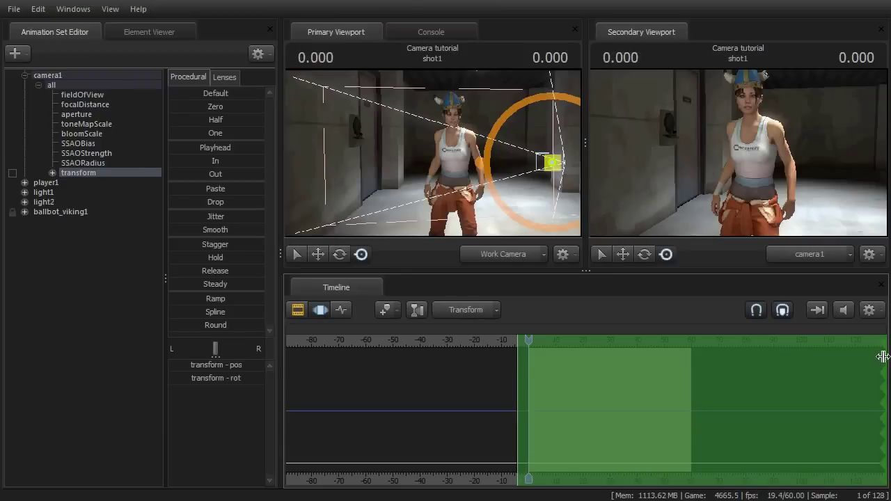
left_click_drag(883, 354, 699, 383)
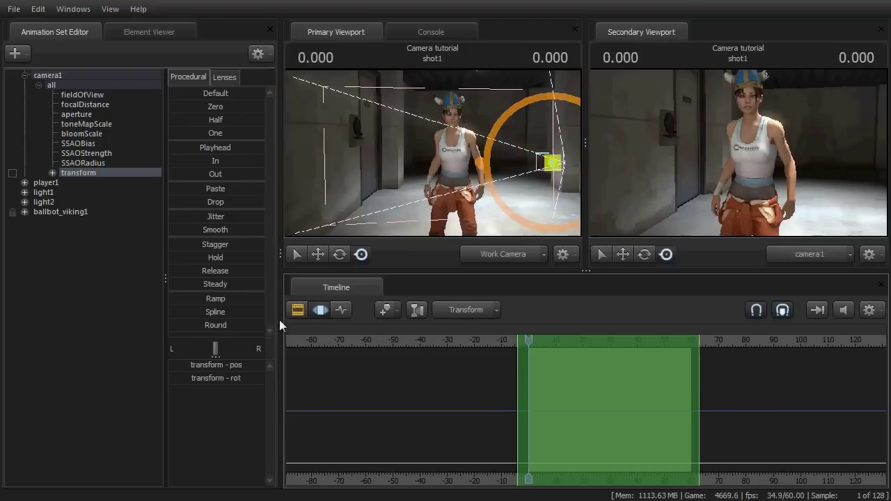
Apply Jitter to camera1's transform over the selected range and smooth it during playback.
left_click_drag(198, 217, 209, 217)
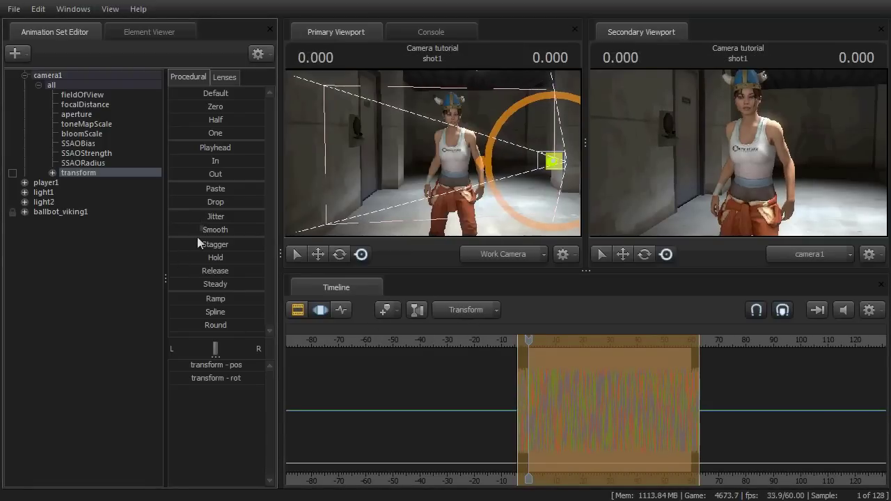
key("space")
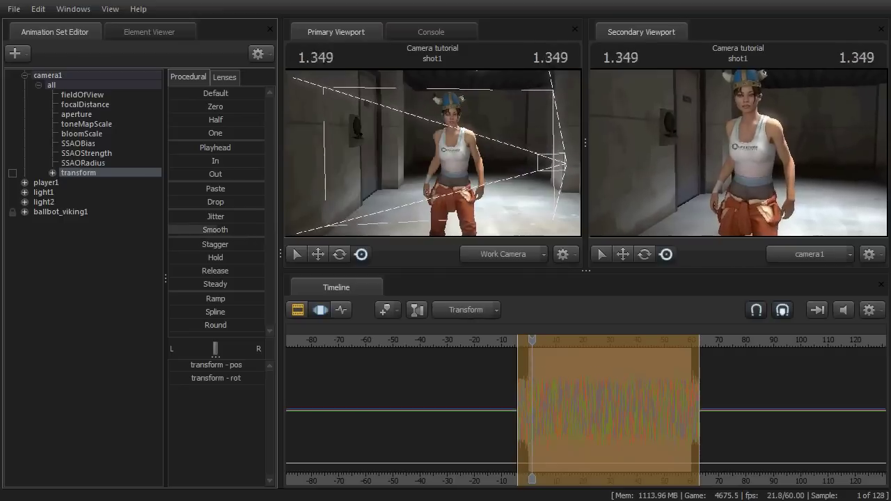